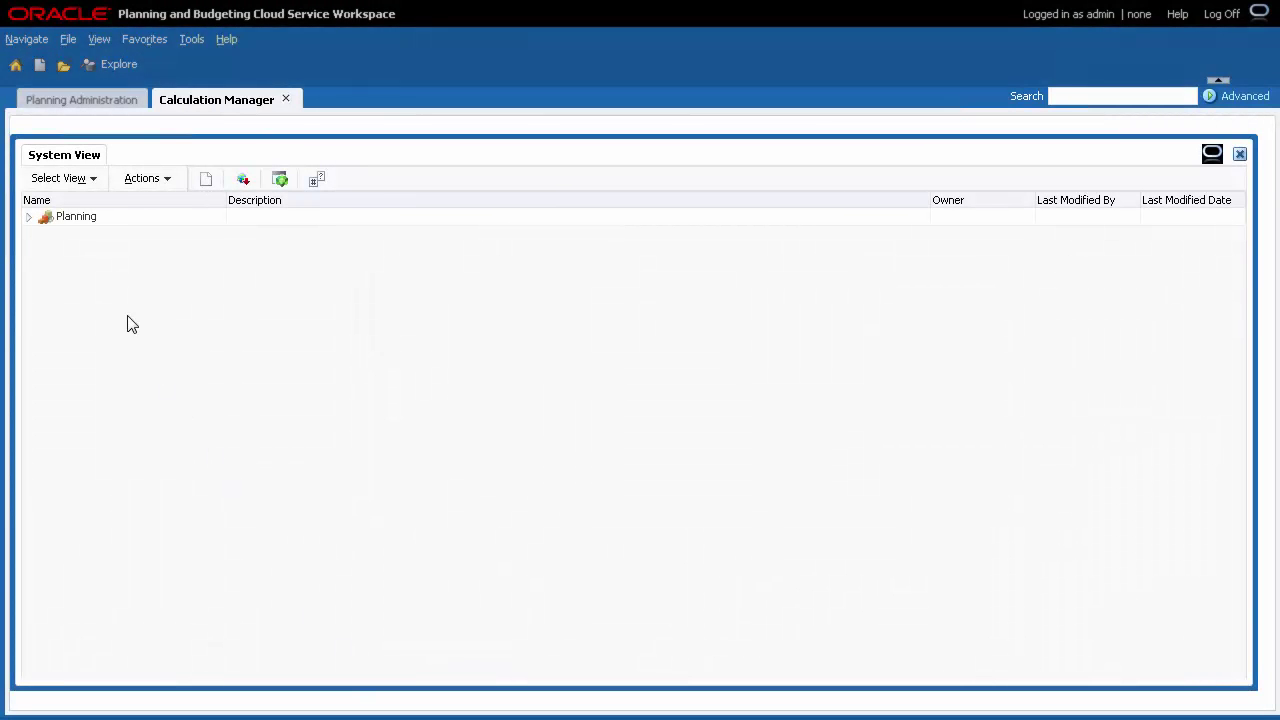
Expand Planning > Vision > Plan1 > Rules in System View to list Plan1's business rules.
left_click(29, 217)
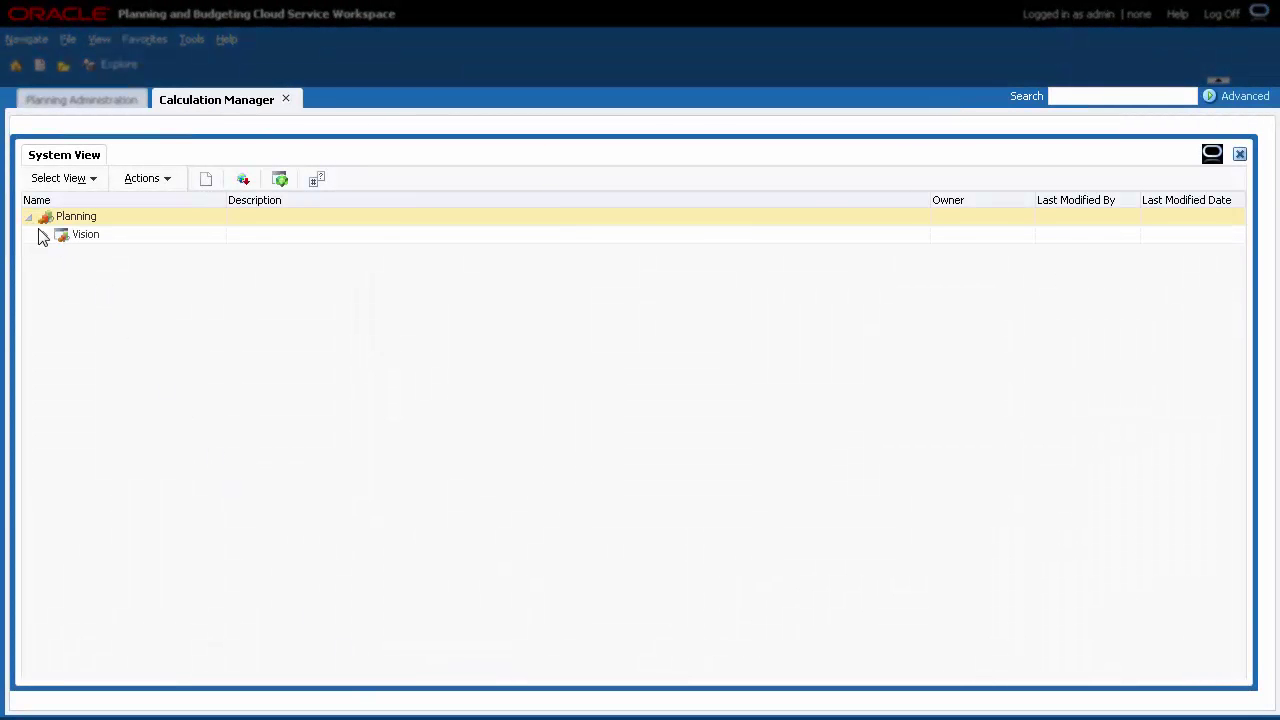
left_click(43, 236)
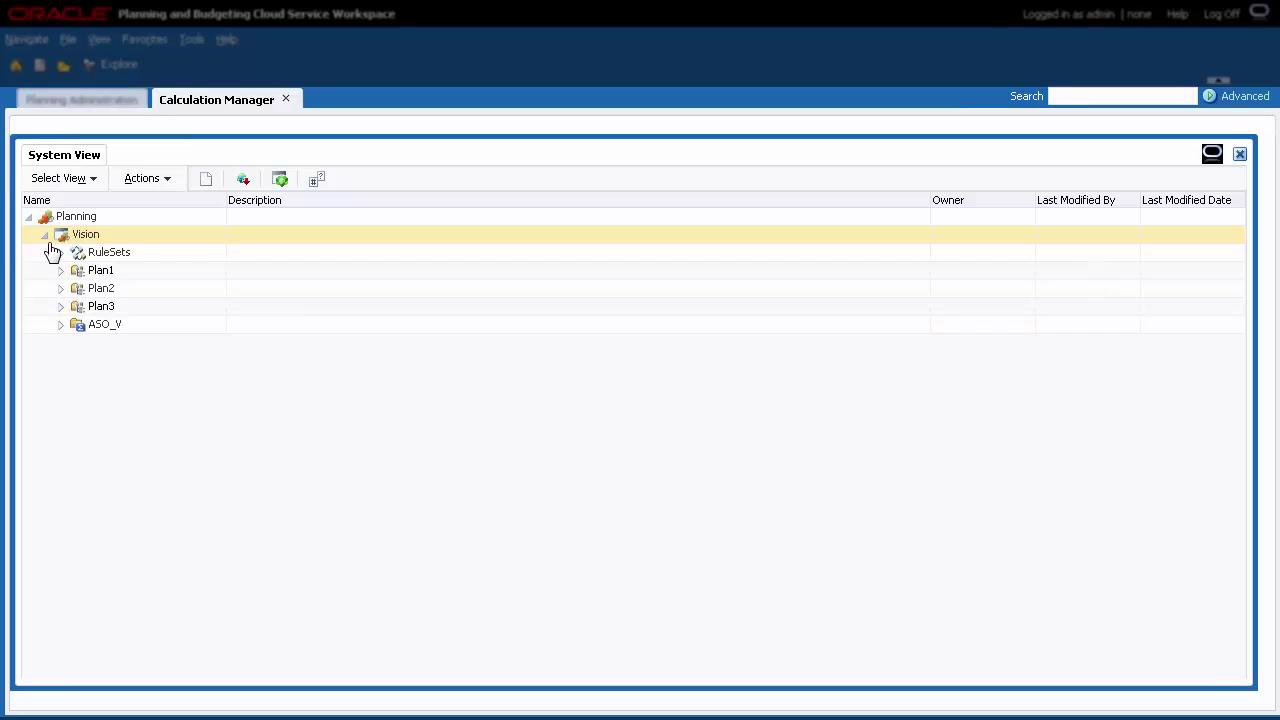
left_click(60, 271)
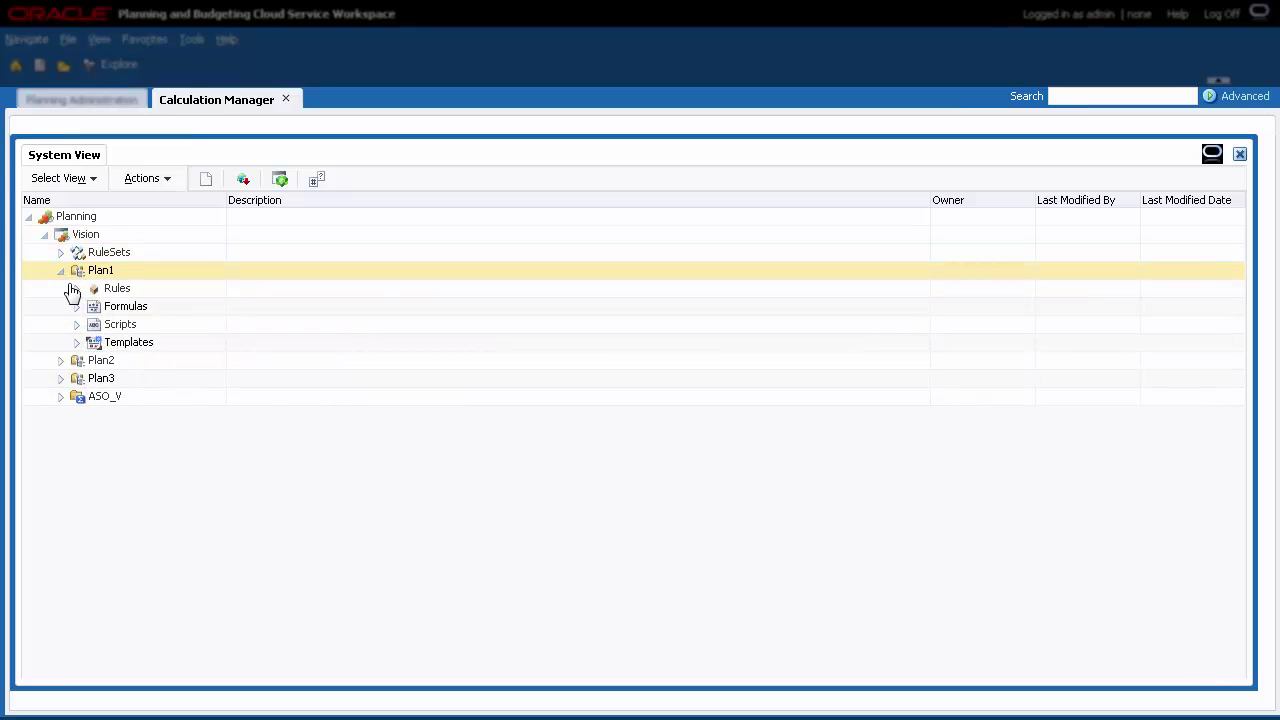
left_click(74, 290)
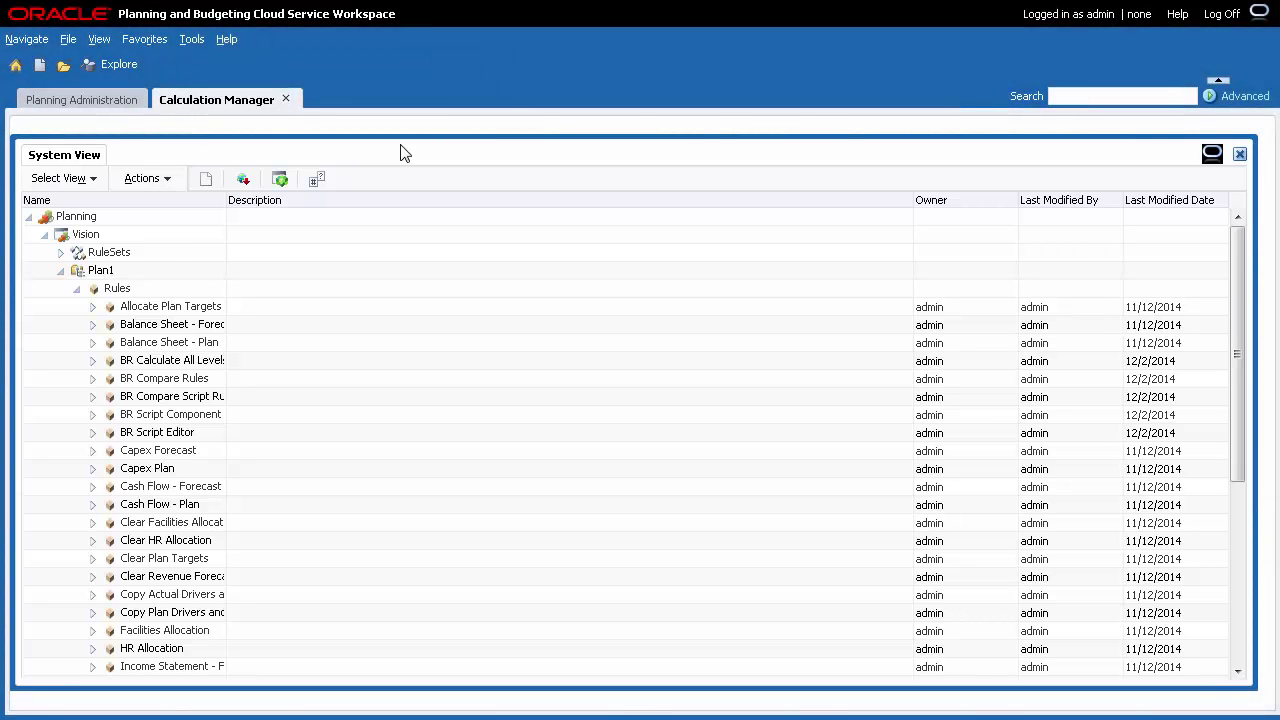
left_click(92, 179)
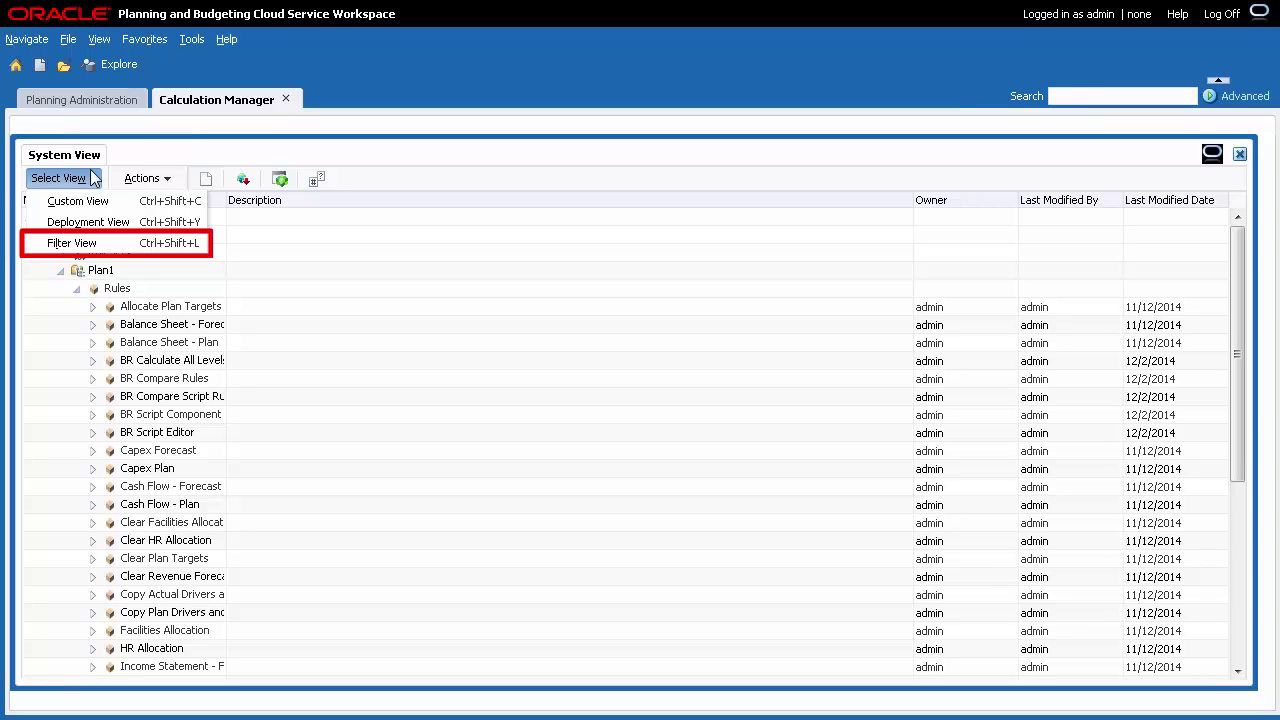
left_click(94, 177)
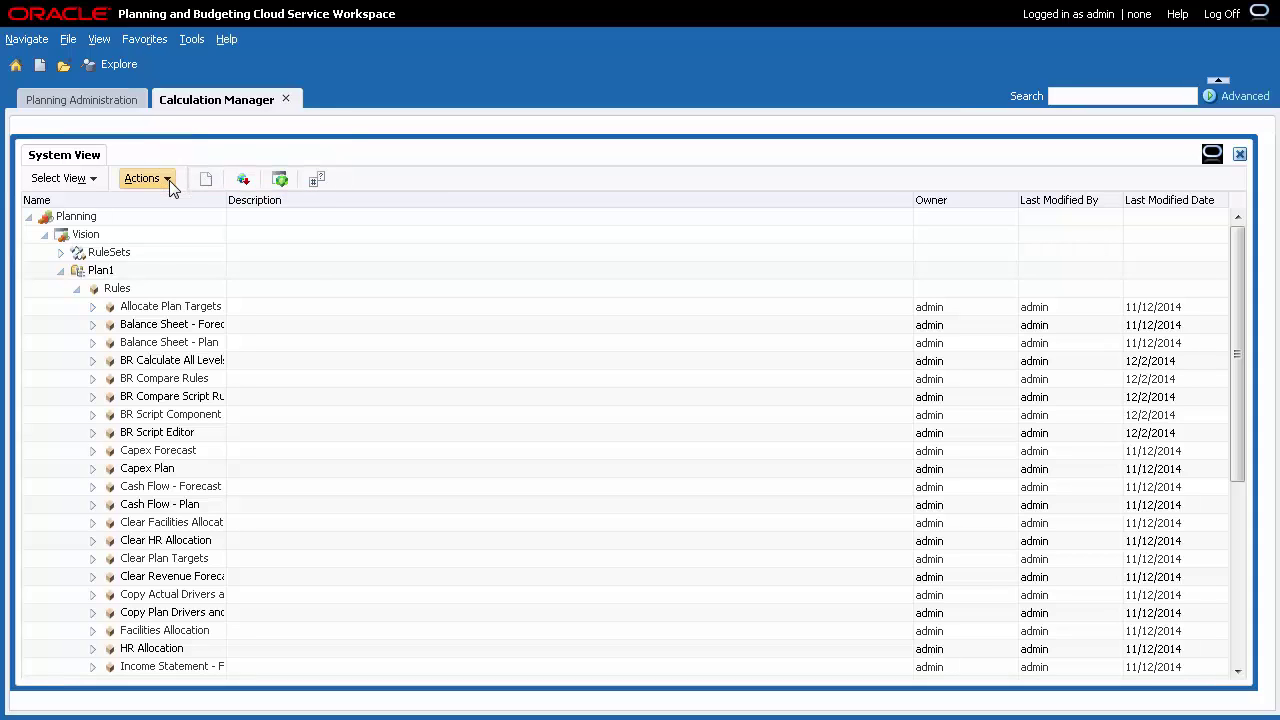
Open the Actions dropdown, close it, then reopen it to reach Classic Mode.
left_click(169, 180)
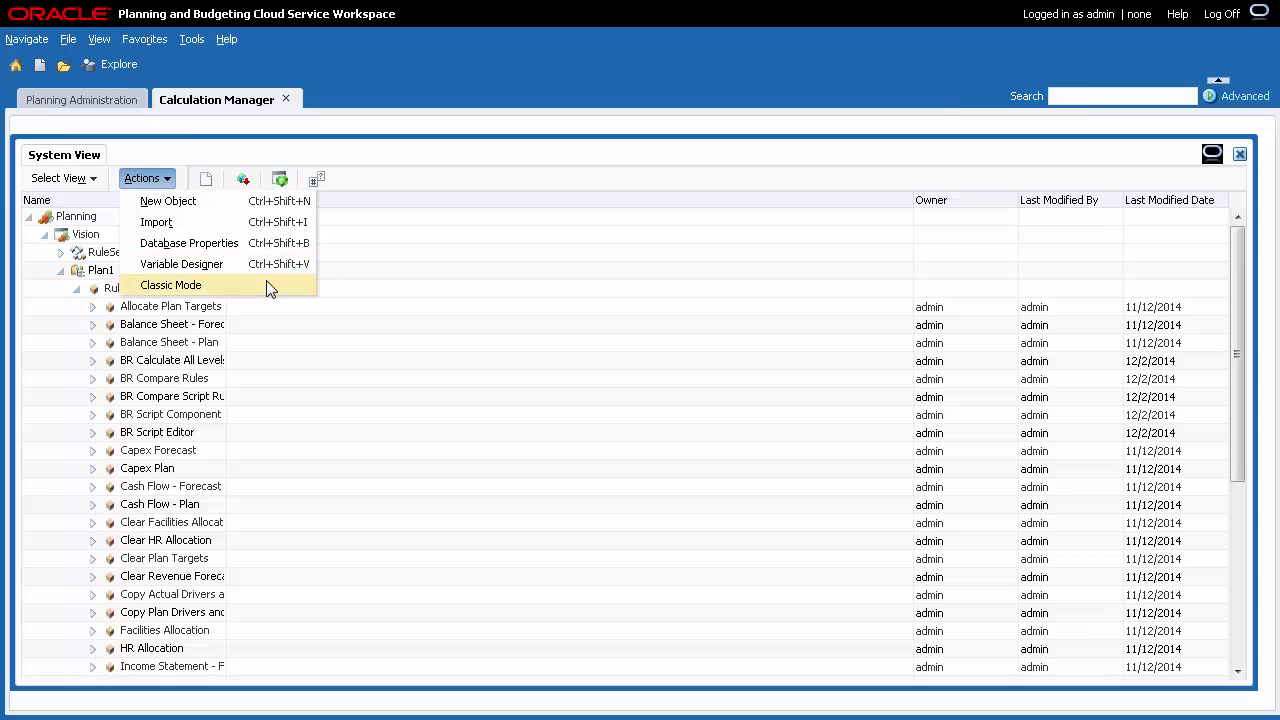
left_click(364, 186)
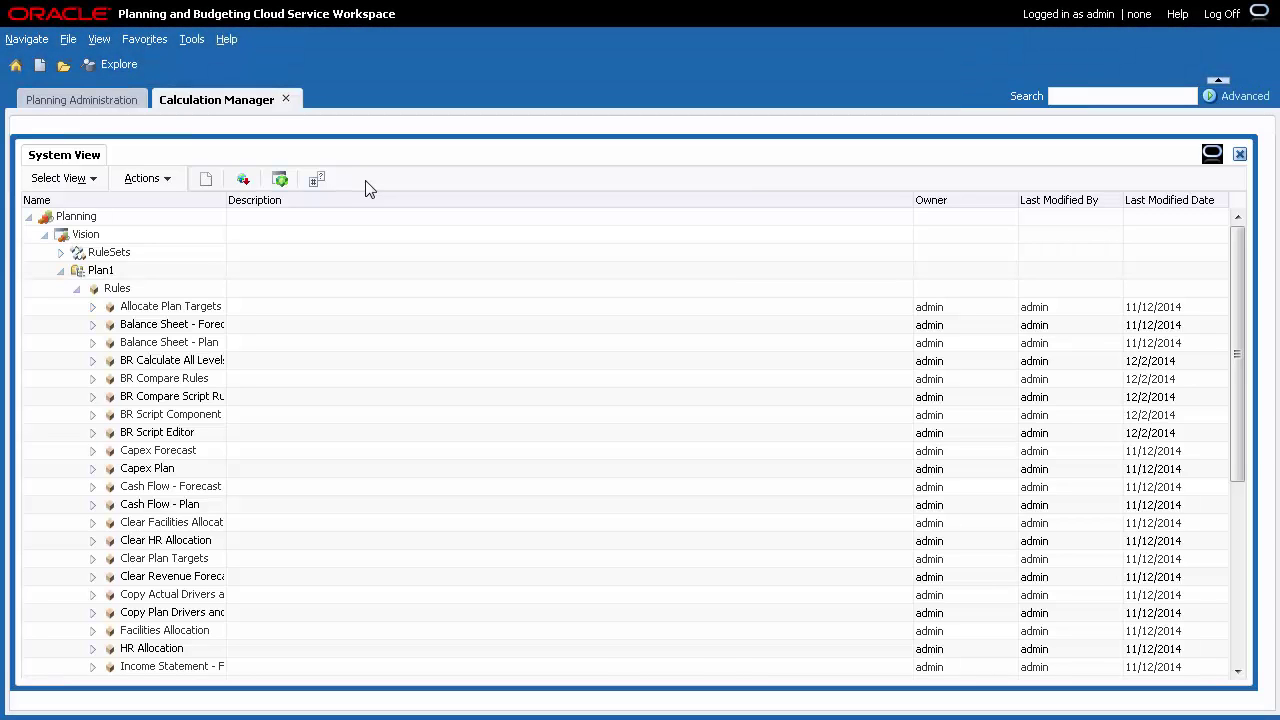
left_click(170, 182)
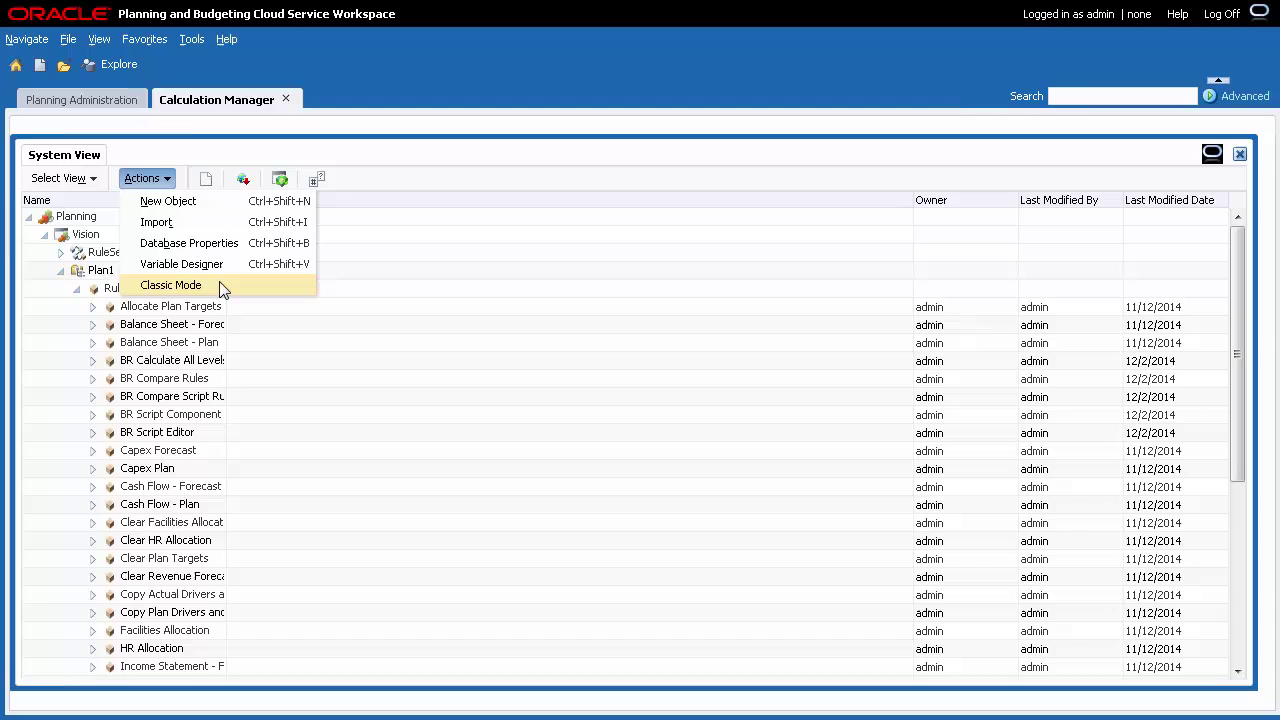
Switch Calculation Manager to Classic Mode, acknowledge the notice, and log off.
left_click(220, 287)
left_click(829, 440)
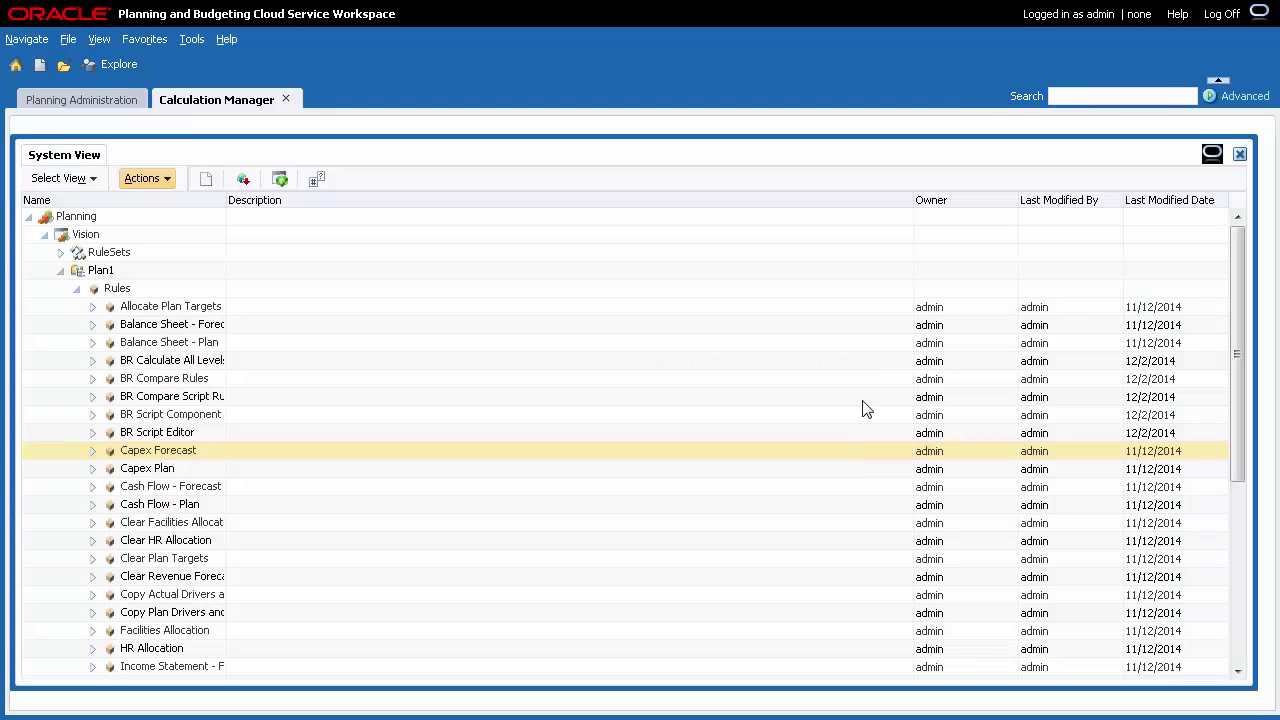
left_click(1221, 14)
left_click(780, 406)
Sign back in with the account password and reopen Calculation Manager from Tools.
type("•••••")
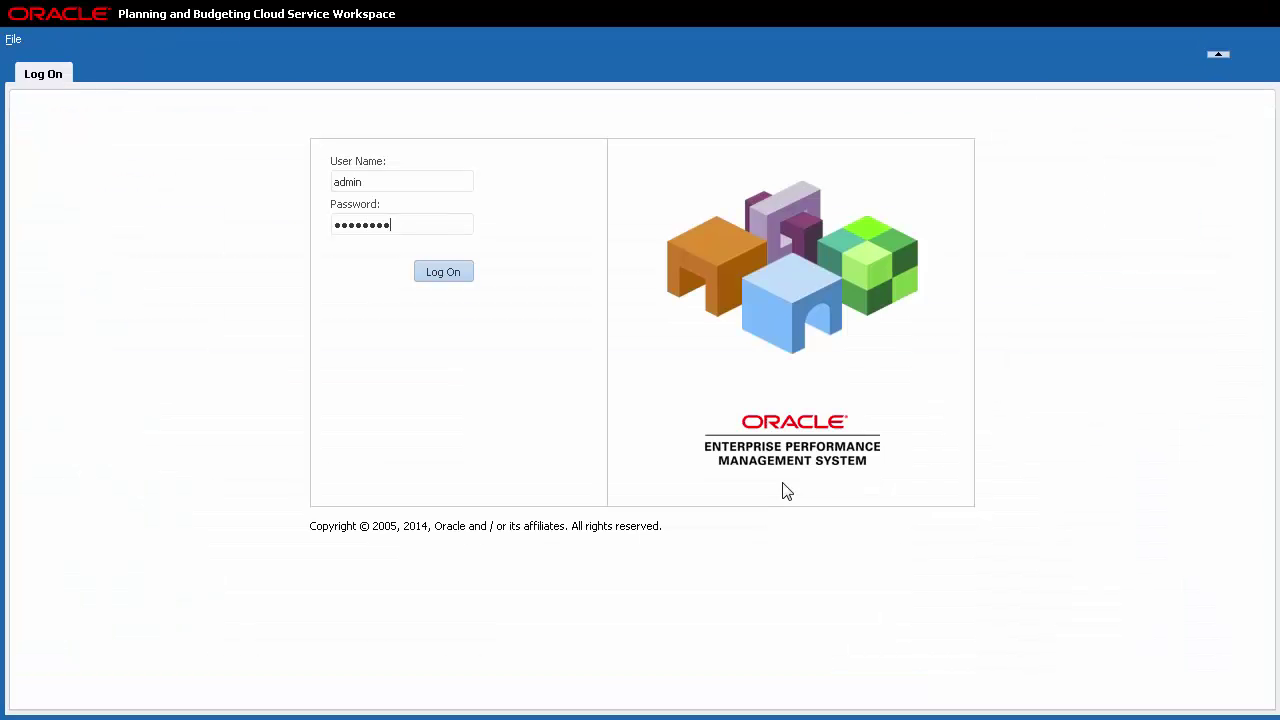
left_click(447, 274)
left_click(630, 255)
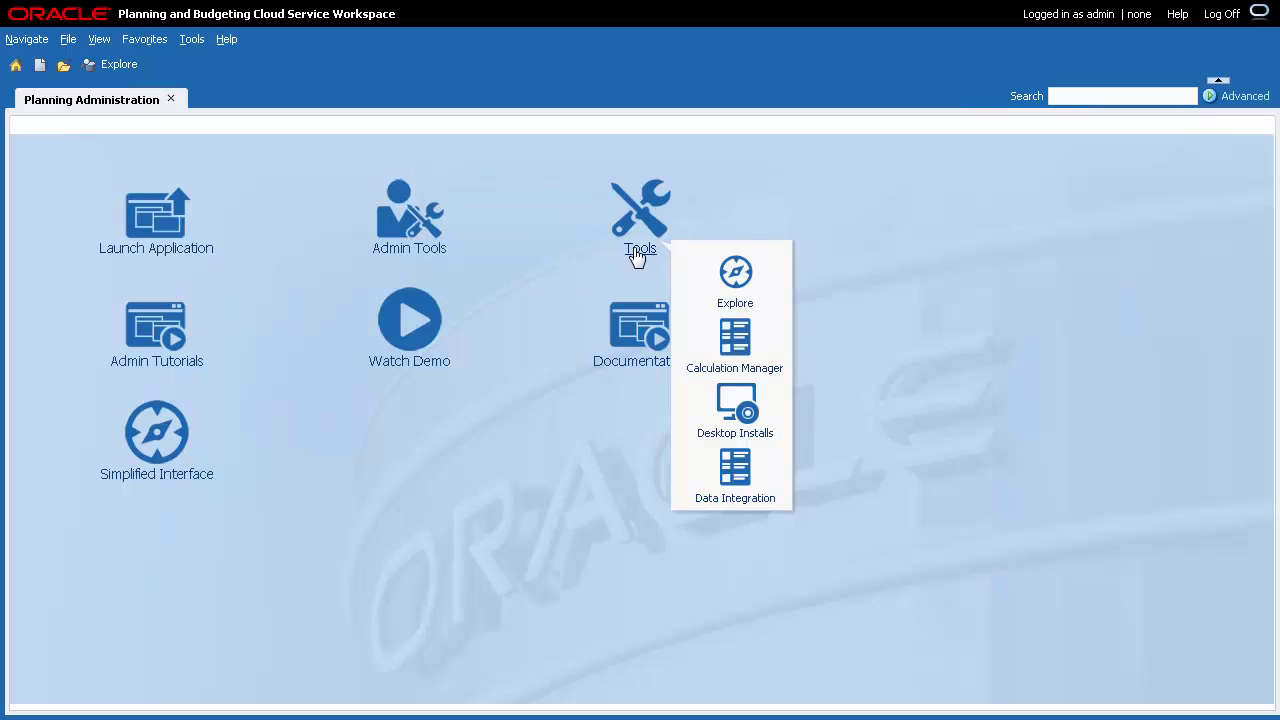
left_click(762, 367)
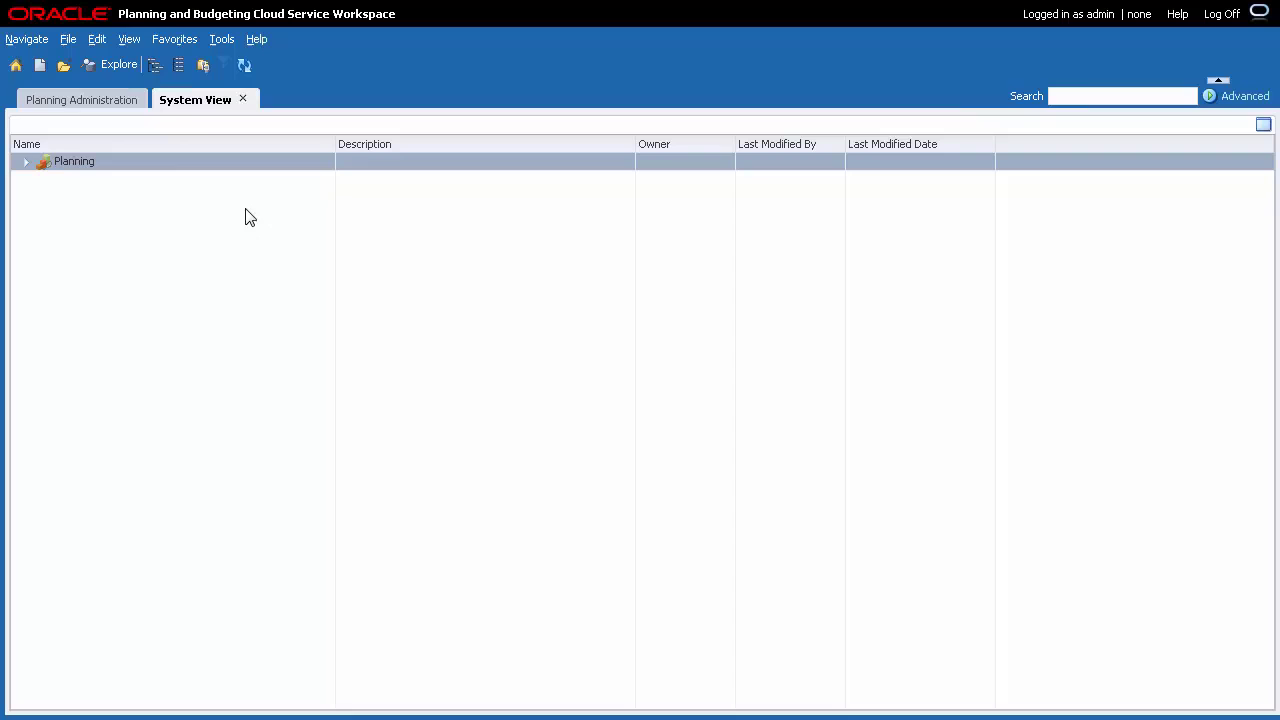
Switch back to Desktop Mode from the File menu and log off to apply it.
left_click(70, 44)
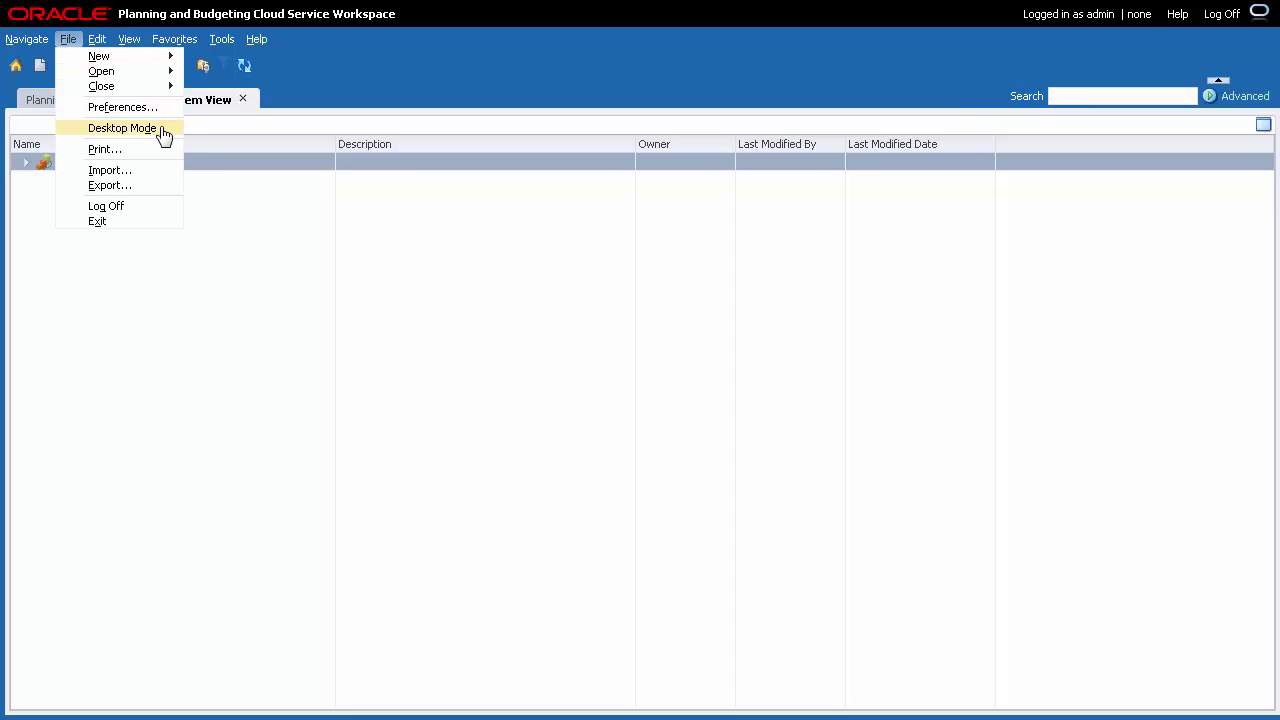
left_click(160, 128)
left_click(772, 407)
left_click(1222, 14)
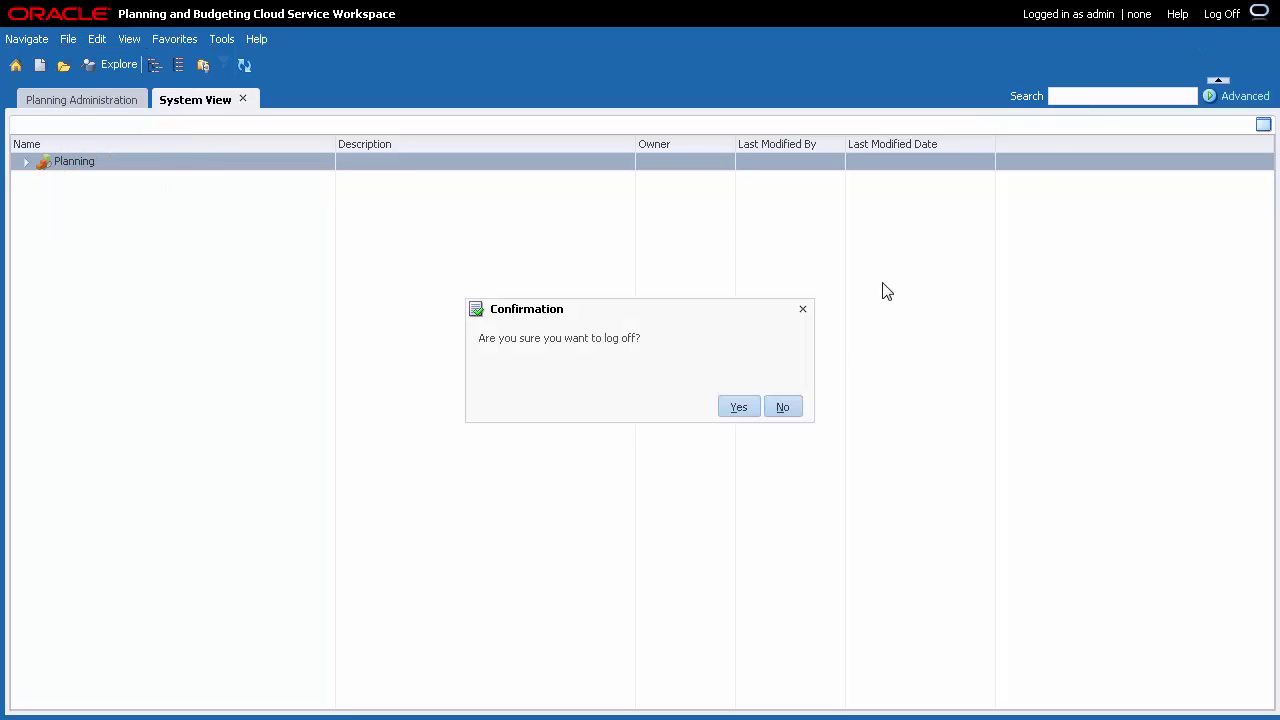
Sign in again with the account password and reopen Calculation Manager from Tools.
type("password")
left_click(443, 271)
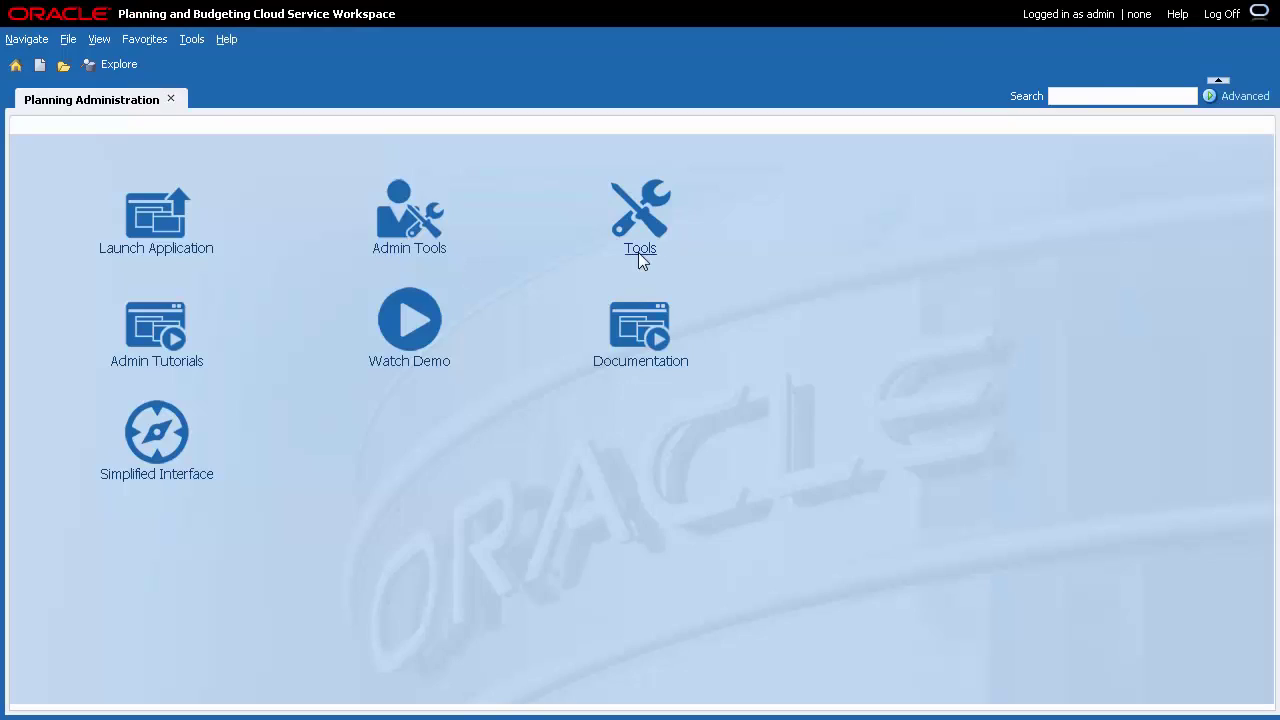
left_click(640, 255)
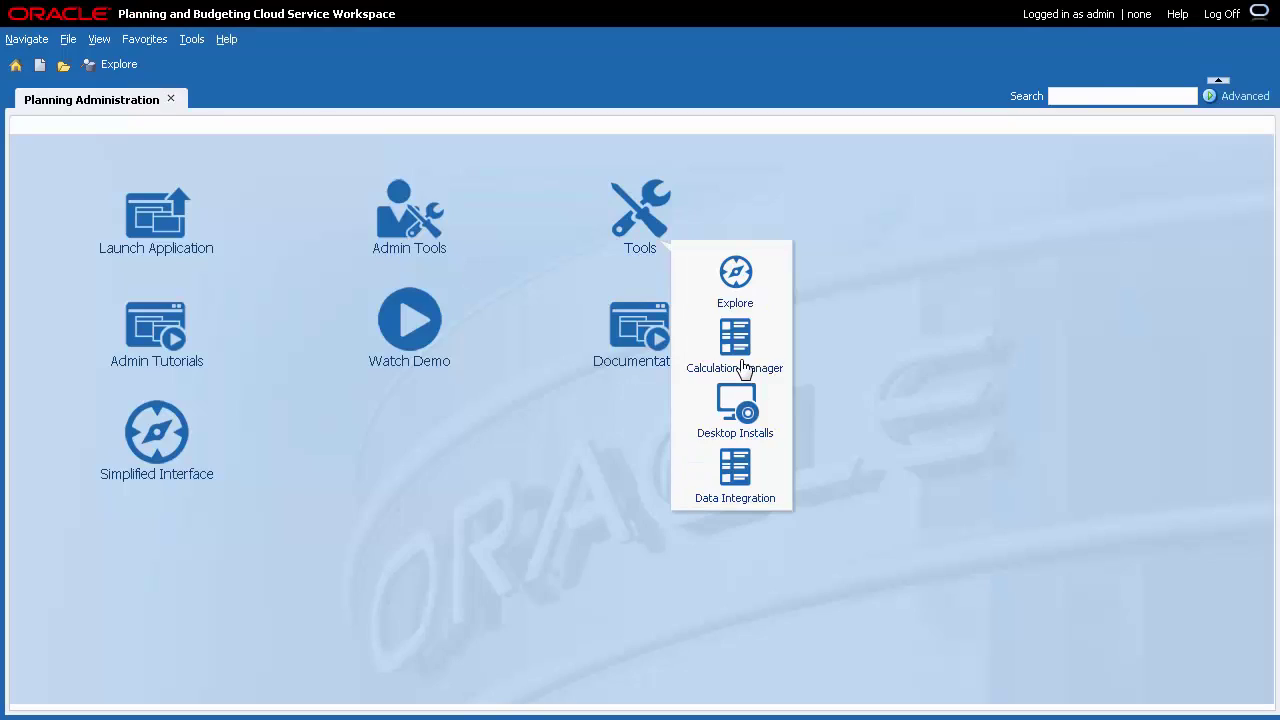
left_click(735, 364)
Expand Planning > Vision > Plan1 > Rules and widen the Name column to show full rule names.
left_click(29, 217)
left_click(44, 234)
left_click(60, 270)
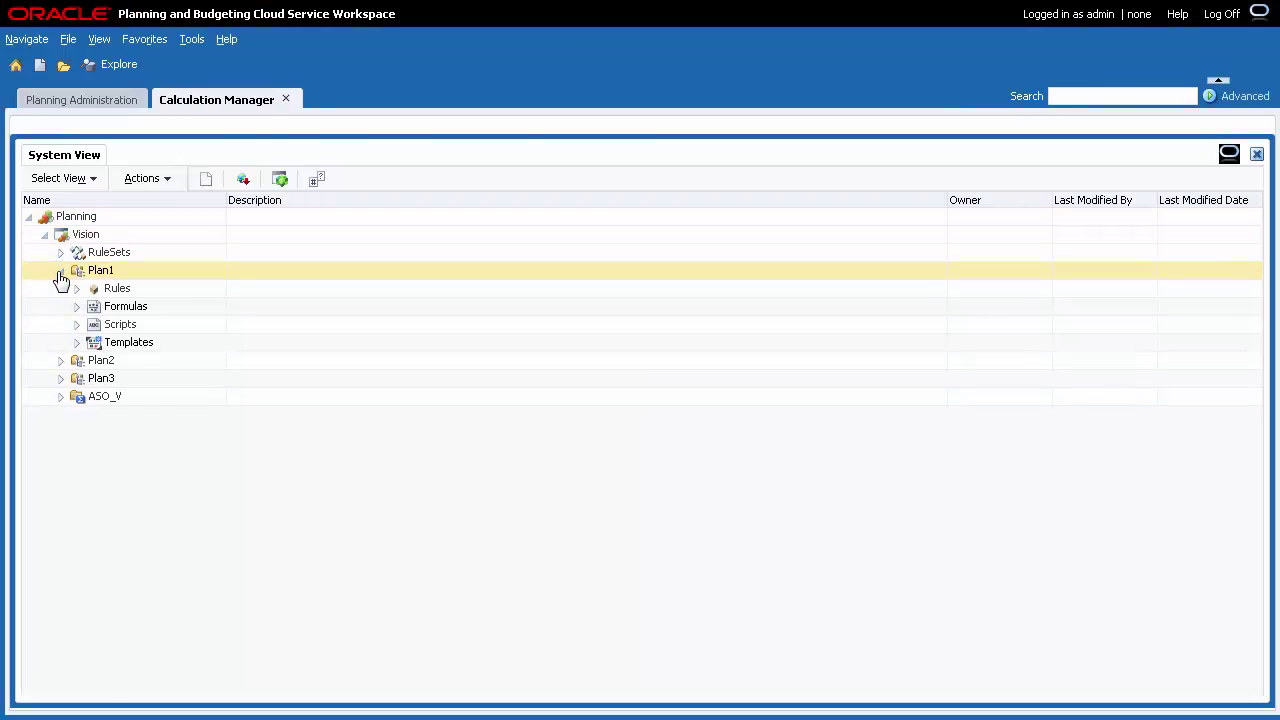
left_click(76, 288)
left_click_drag(226, 200, 381, 230)
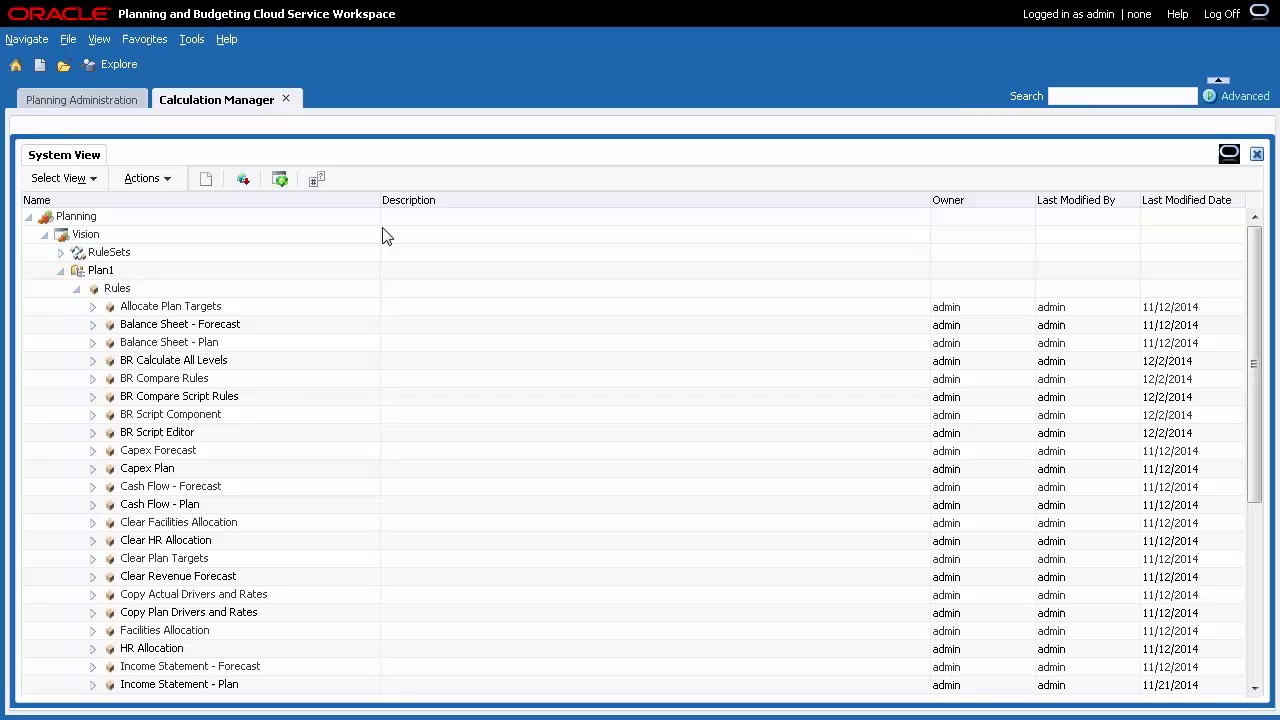
Select Income Statement - Plan and open it for editing via its right-click menu.
left_click(282, 686)
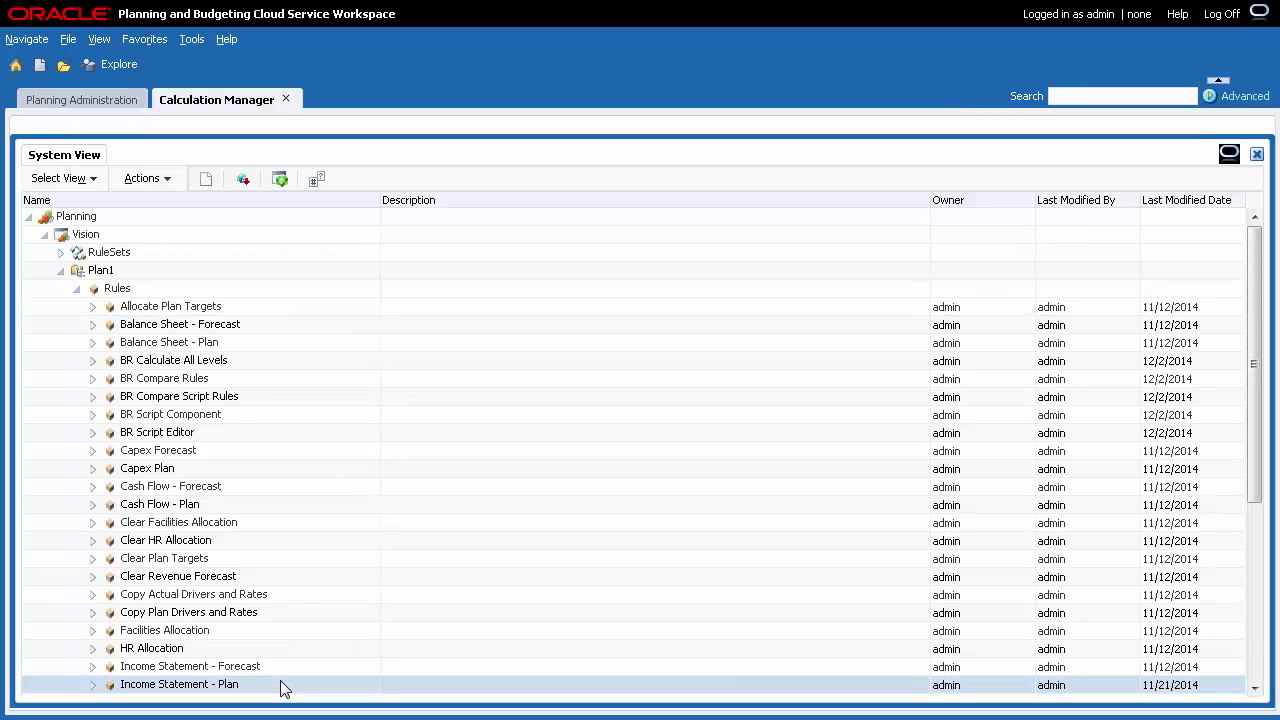
right_click(282, 686)
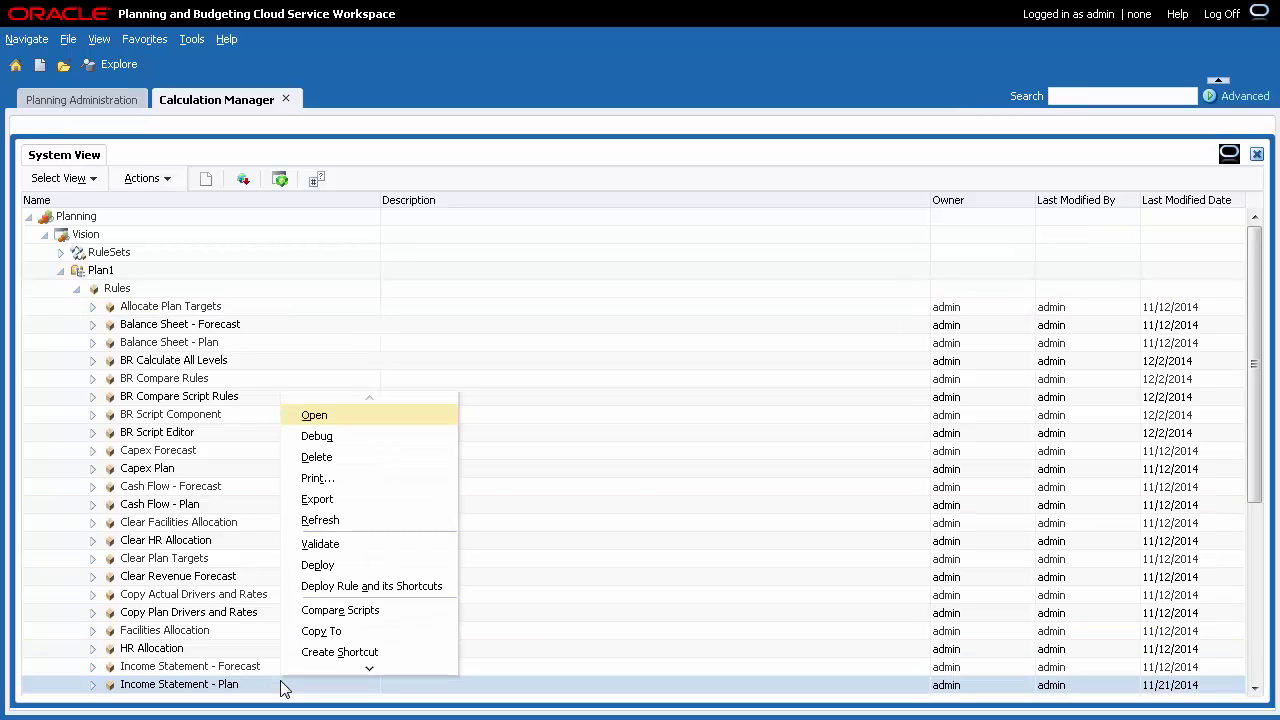
left_click(371, 421)
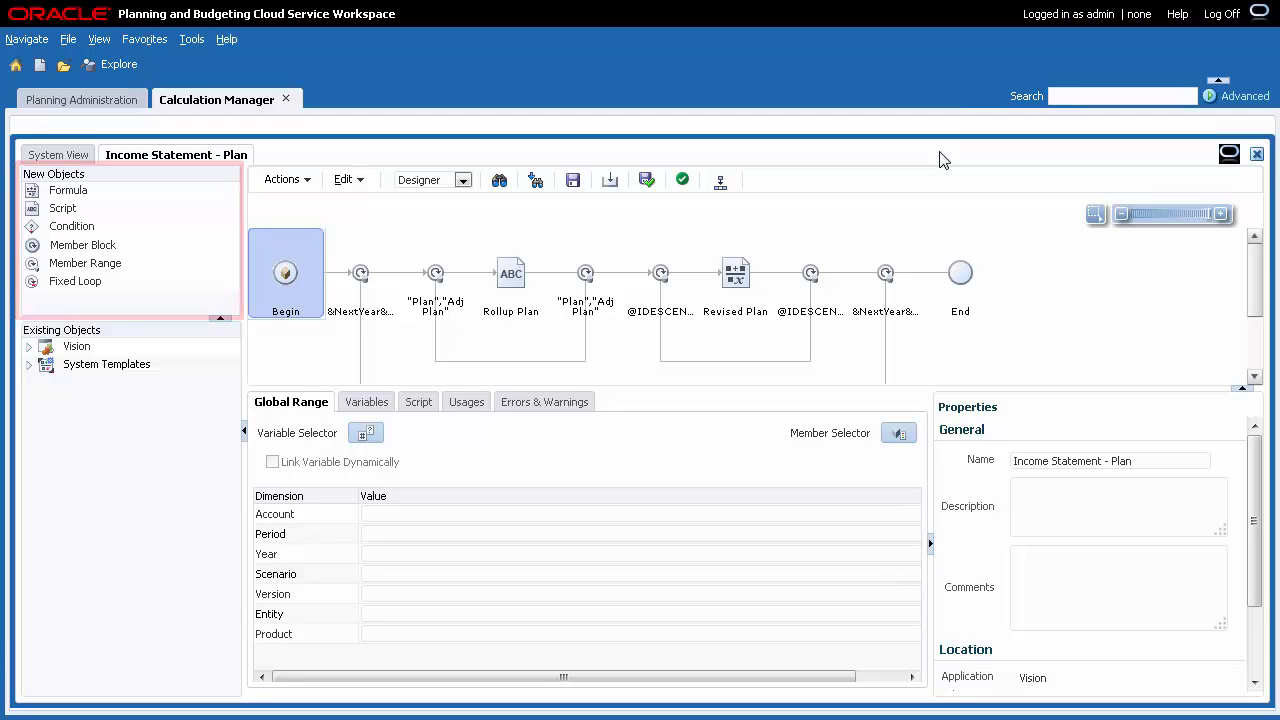
Expand System Templates, select the &NextYear member range step, and browse the Actions and Edit menus.
left_click(30, 366)
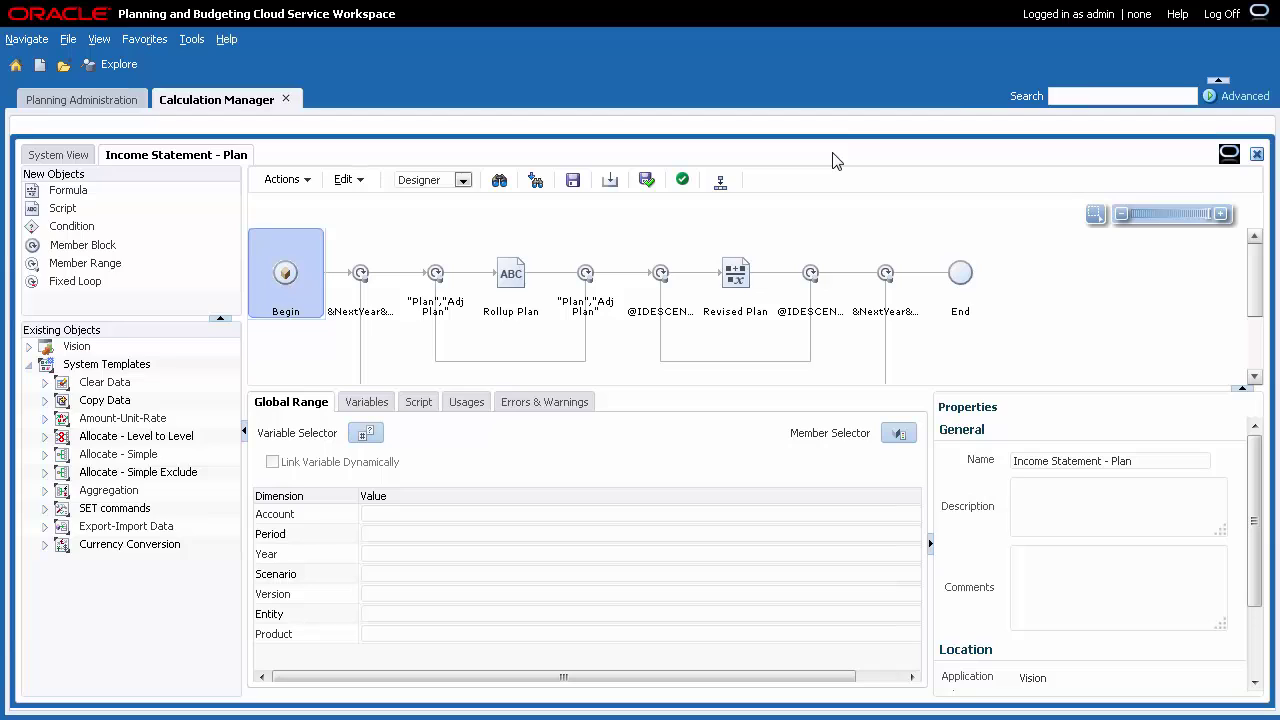
left_click(357, 276)
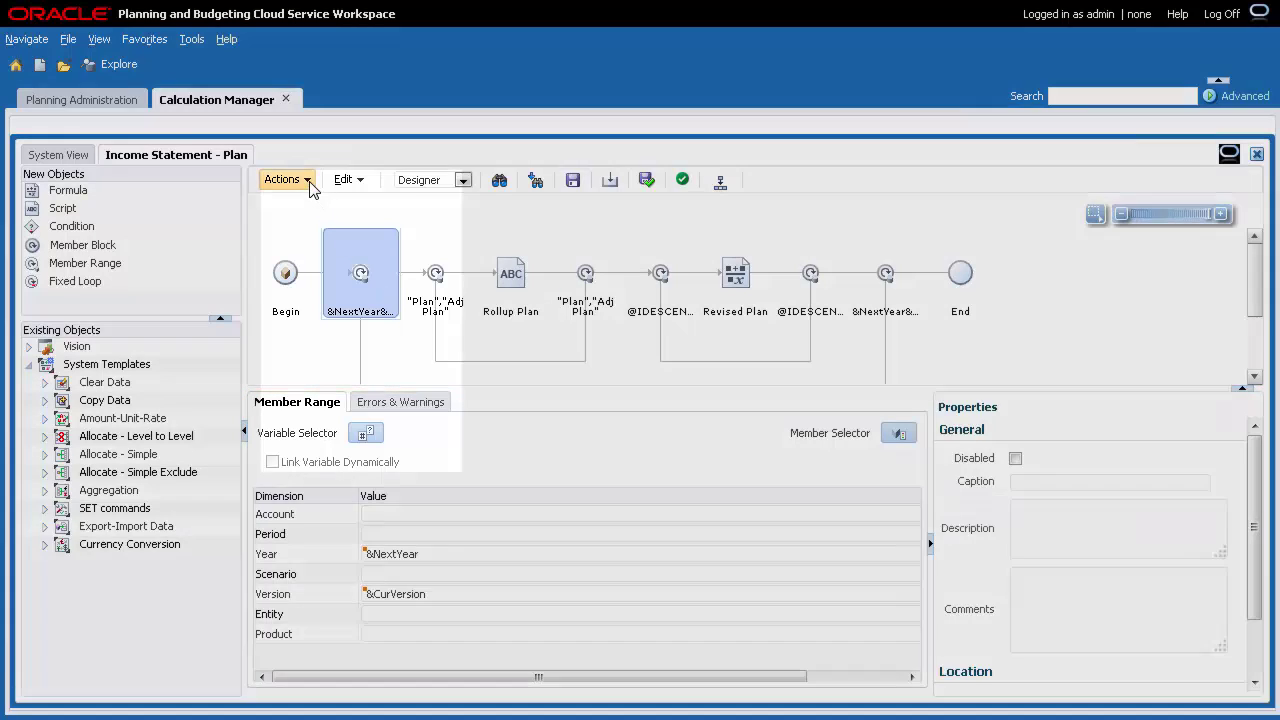
left_click(310, 184)
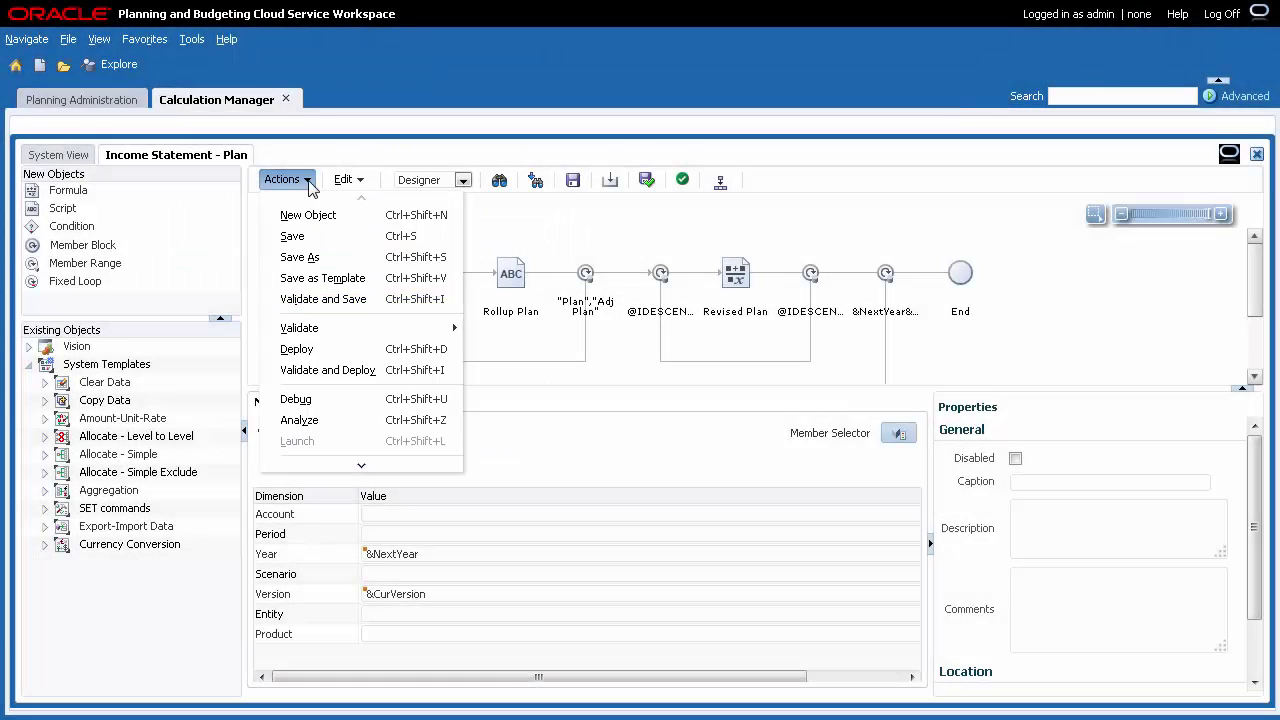
left_click(345, 180)
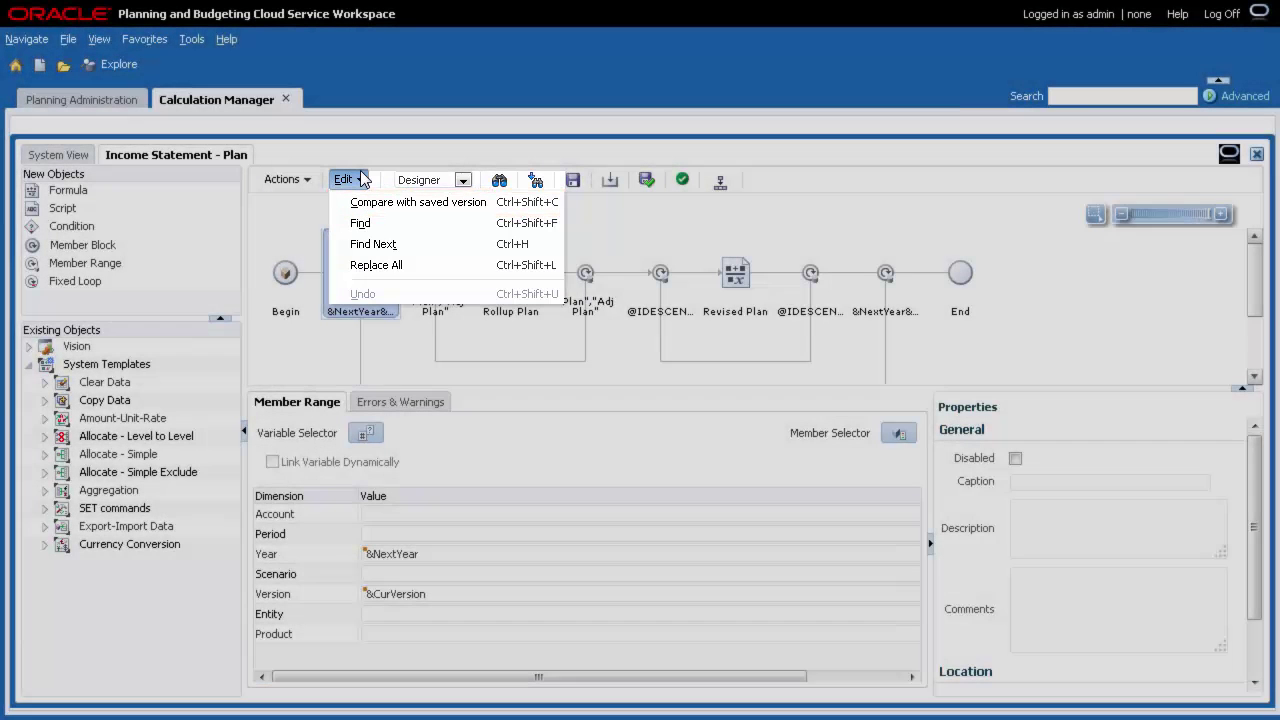
left_click(362, 179)
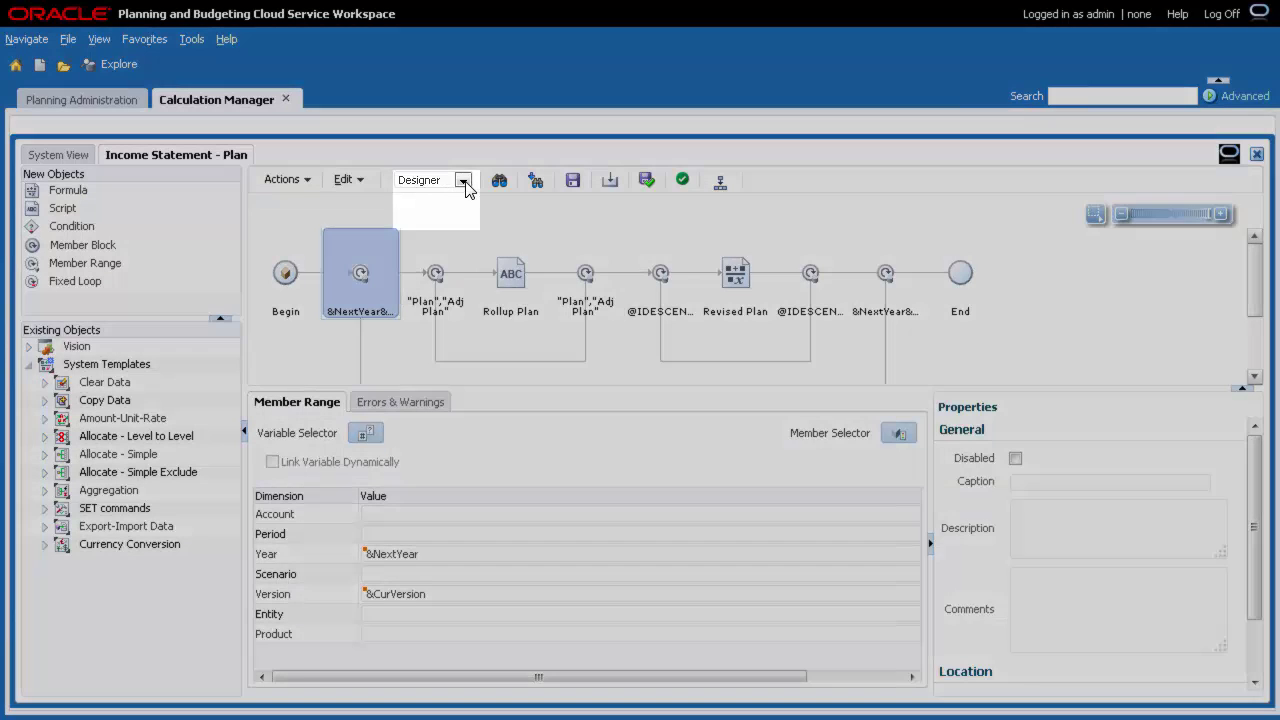
left_click(463, 181)
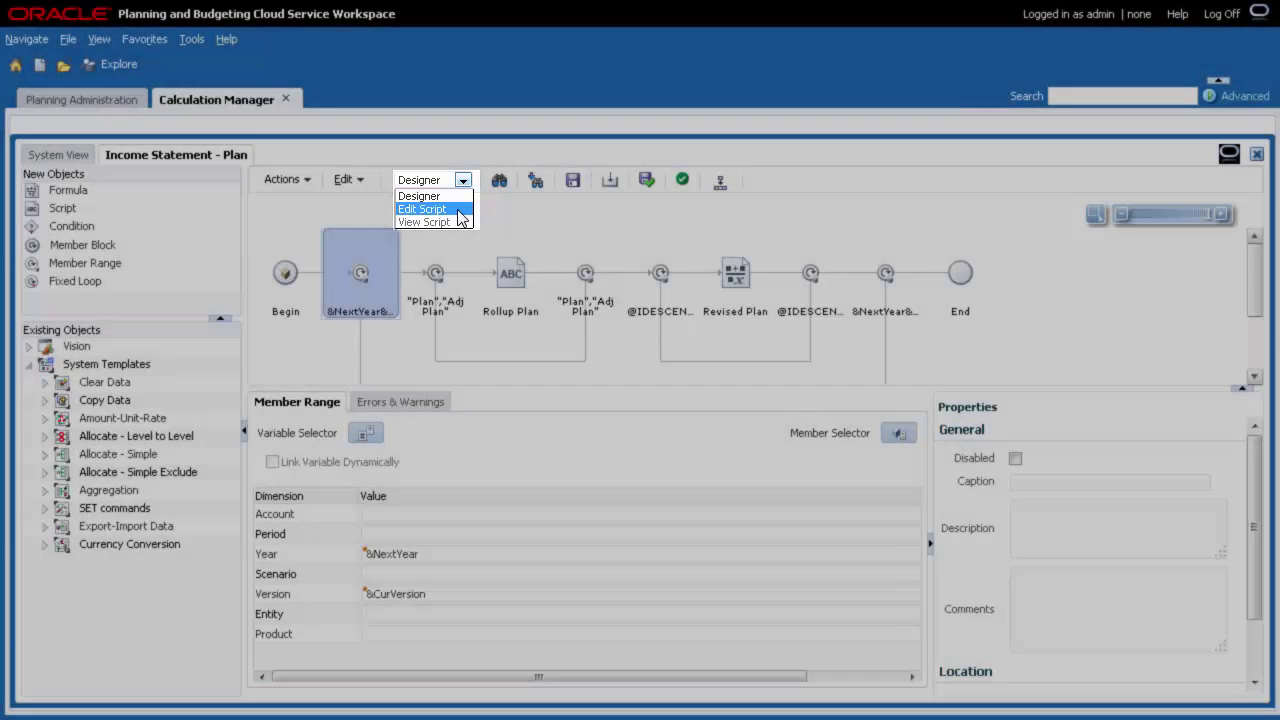
left_click(459, 209)
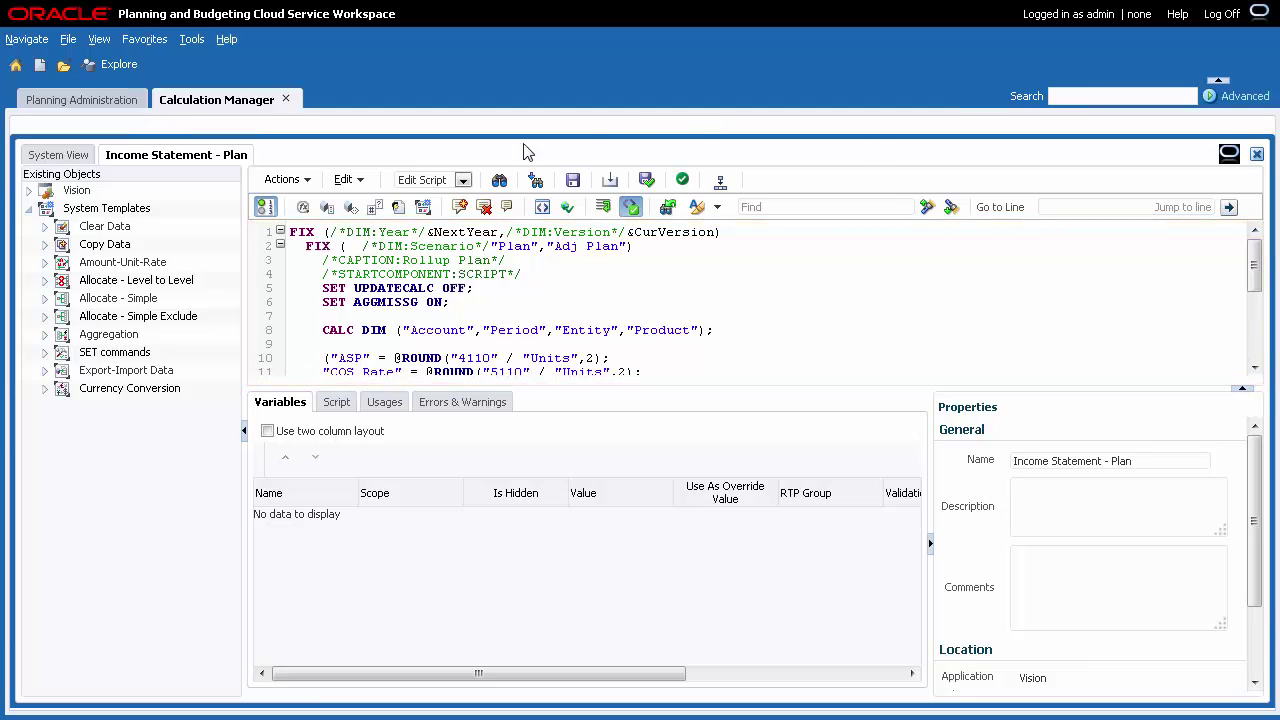
left_click(463, 181)
left_click(420, 196)
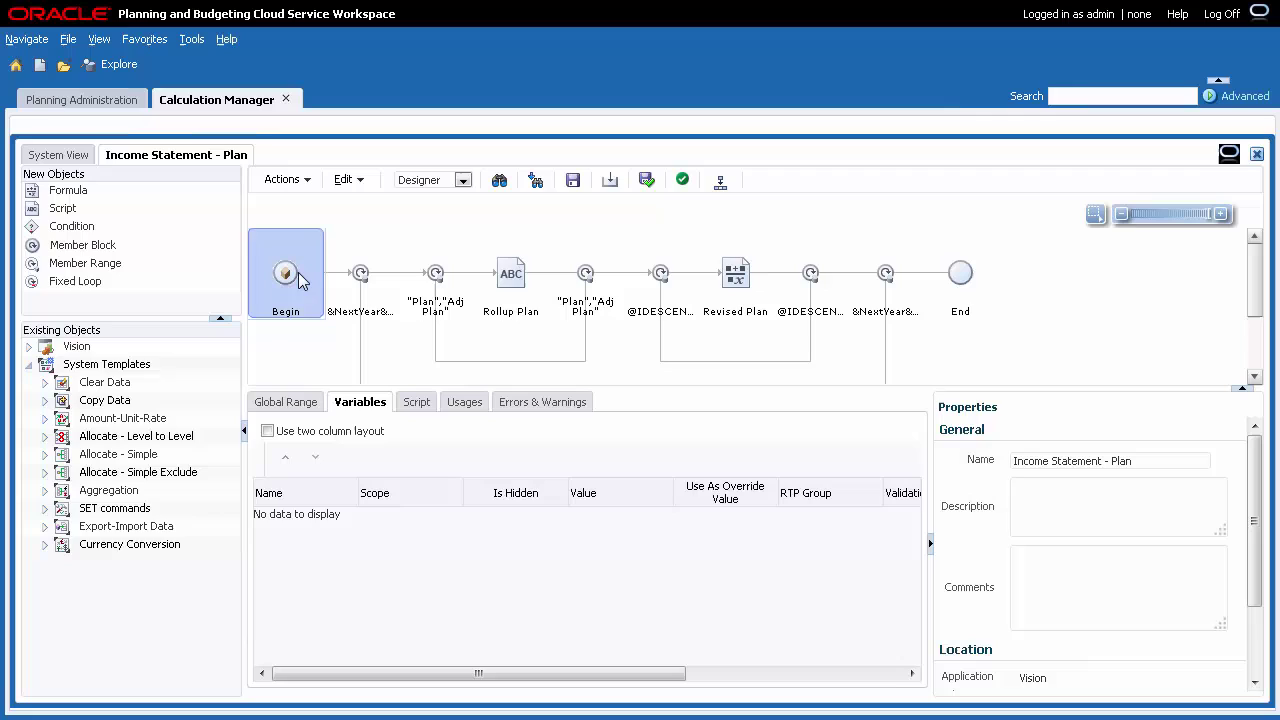
Inspect the Begin step's menu and the &NextYear / &CurVersion member range step's options.
right_click(300, 280)
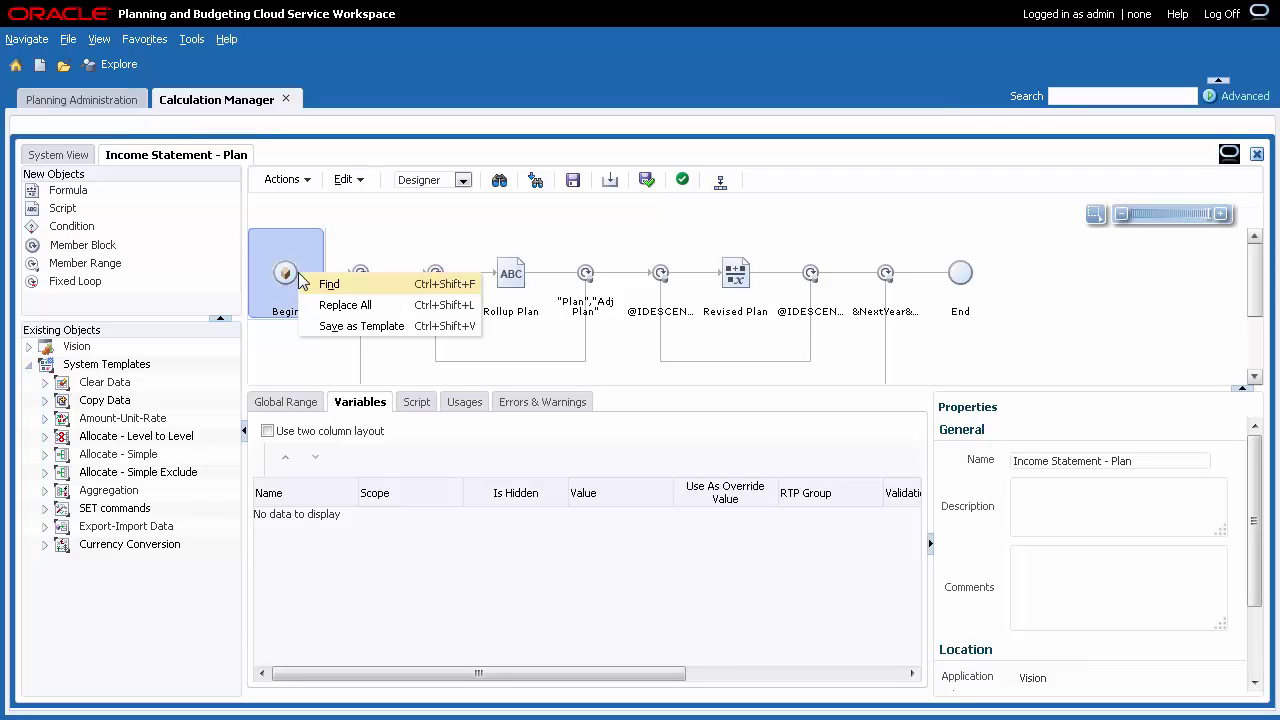
left_click(340, 252)
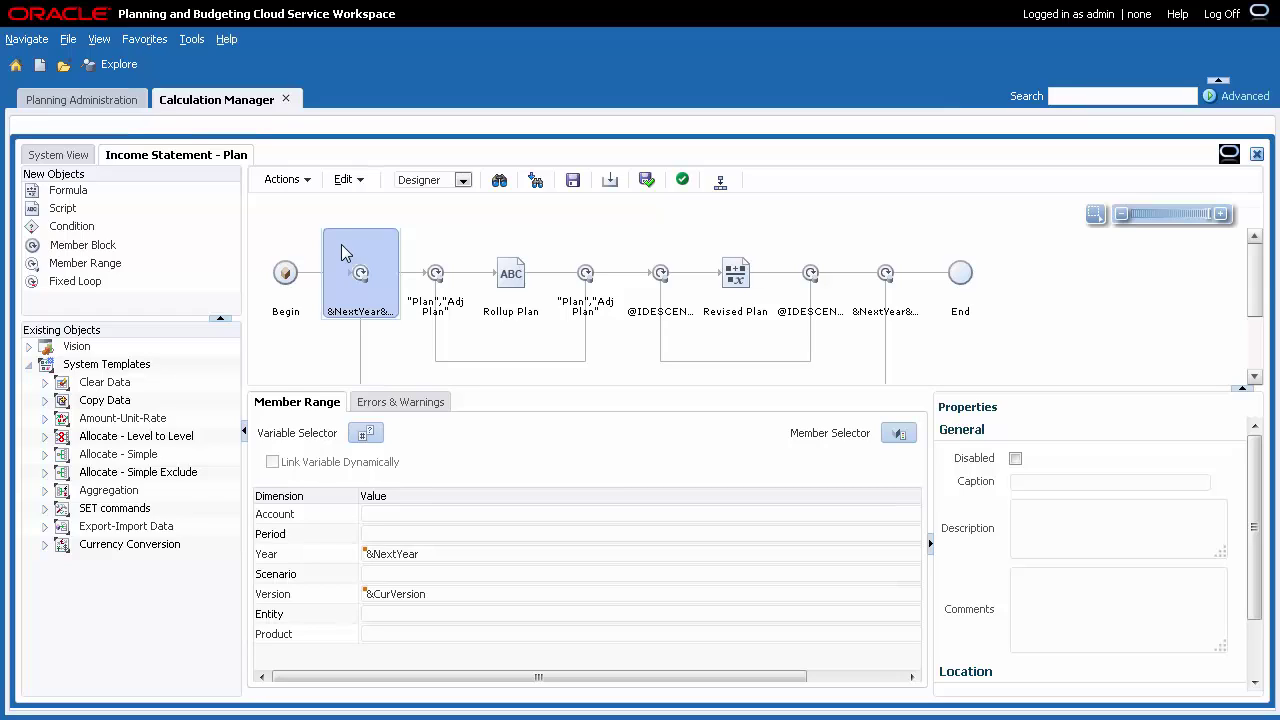
right_click(382, 295)
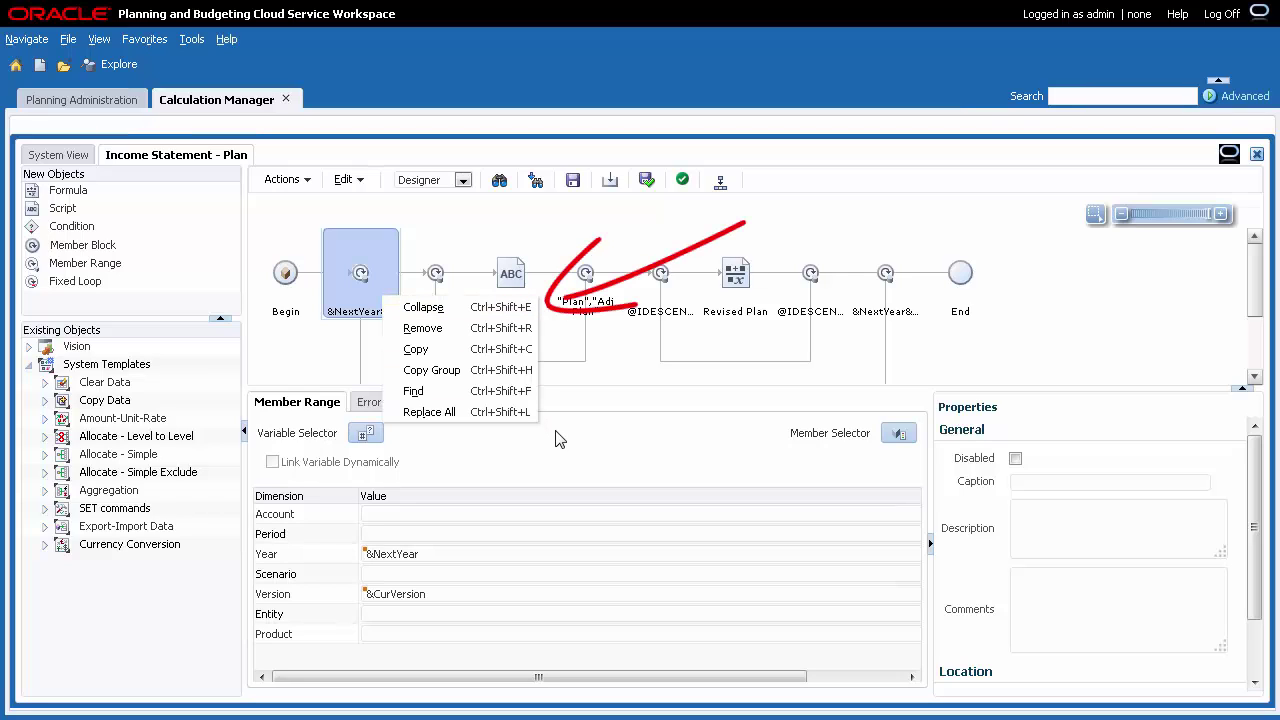
right_click(506, 474)
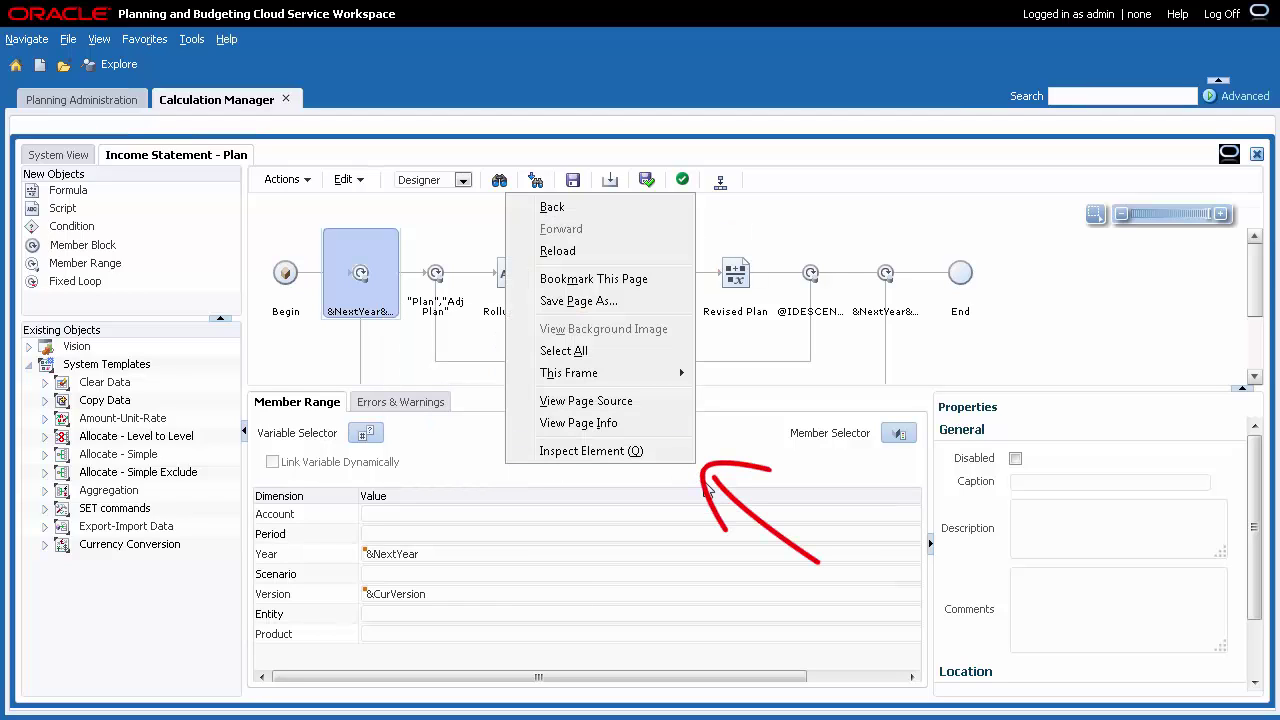
key("Escape")
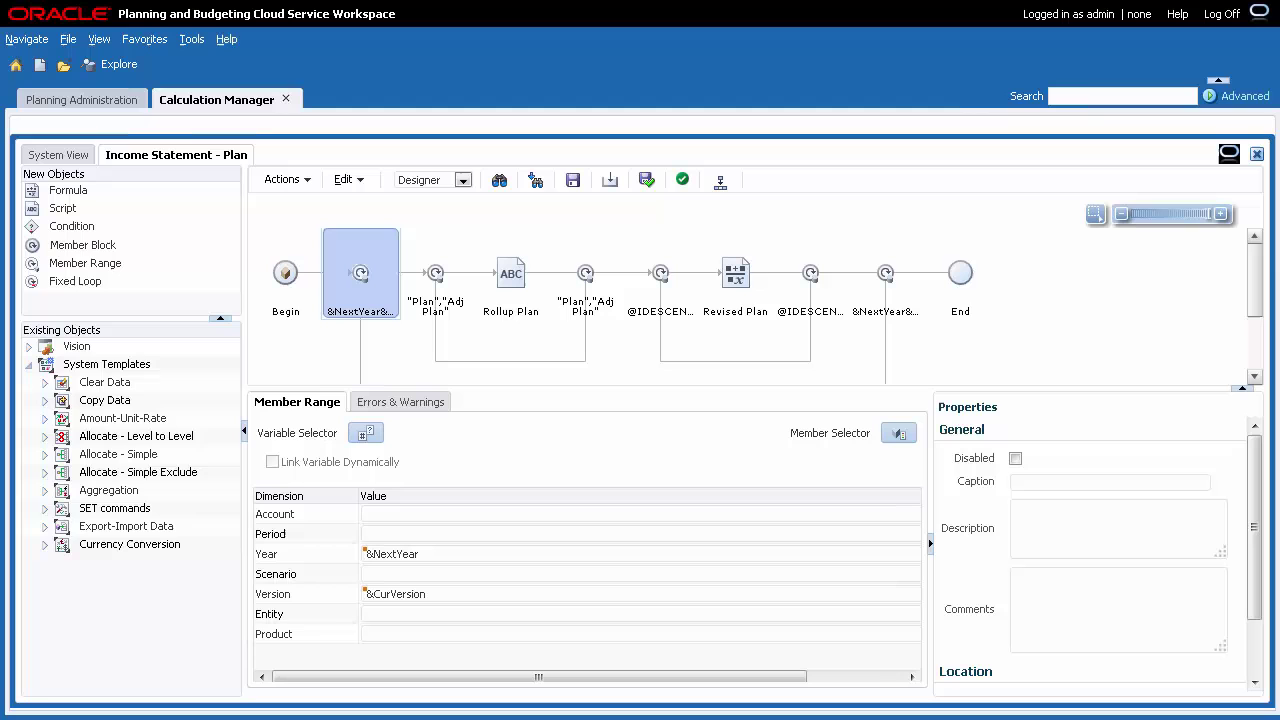